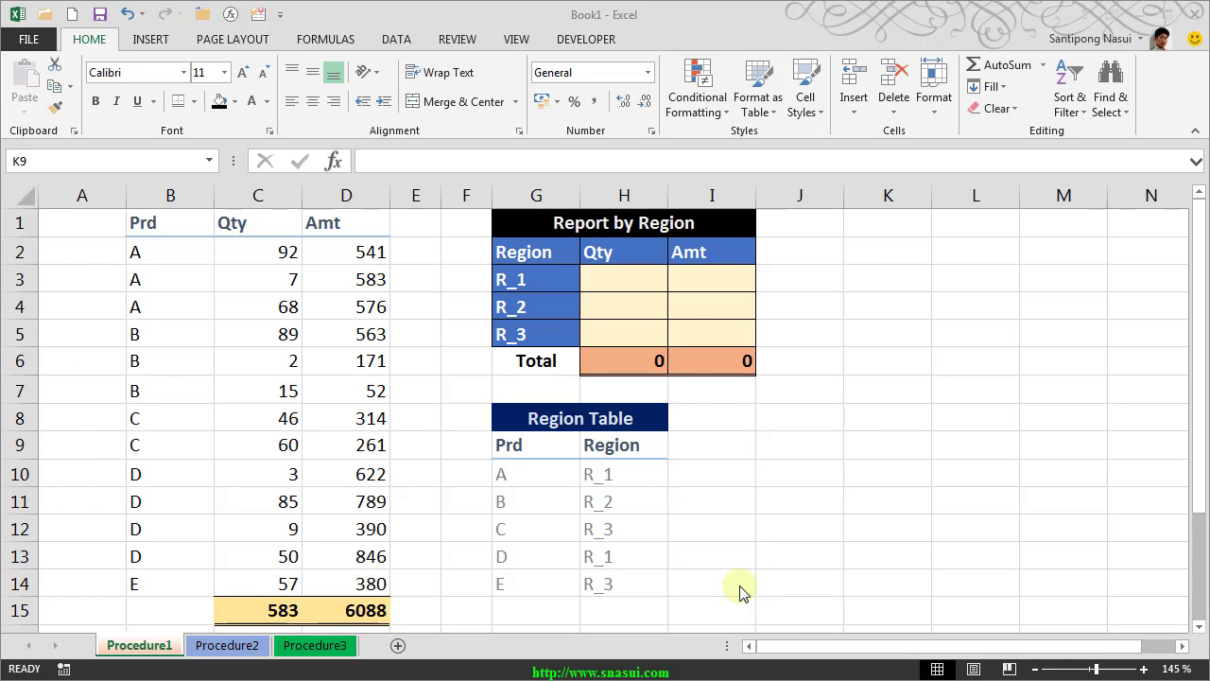
# Start a SUMPRODUCT formula in H3 whose first array is --($H$10:$H$14=$G3), matching the Region Table to the report's region.
pyautogui.click(618, 283)
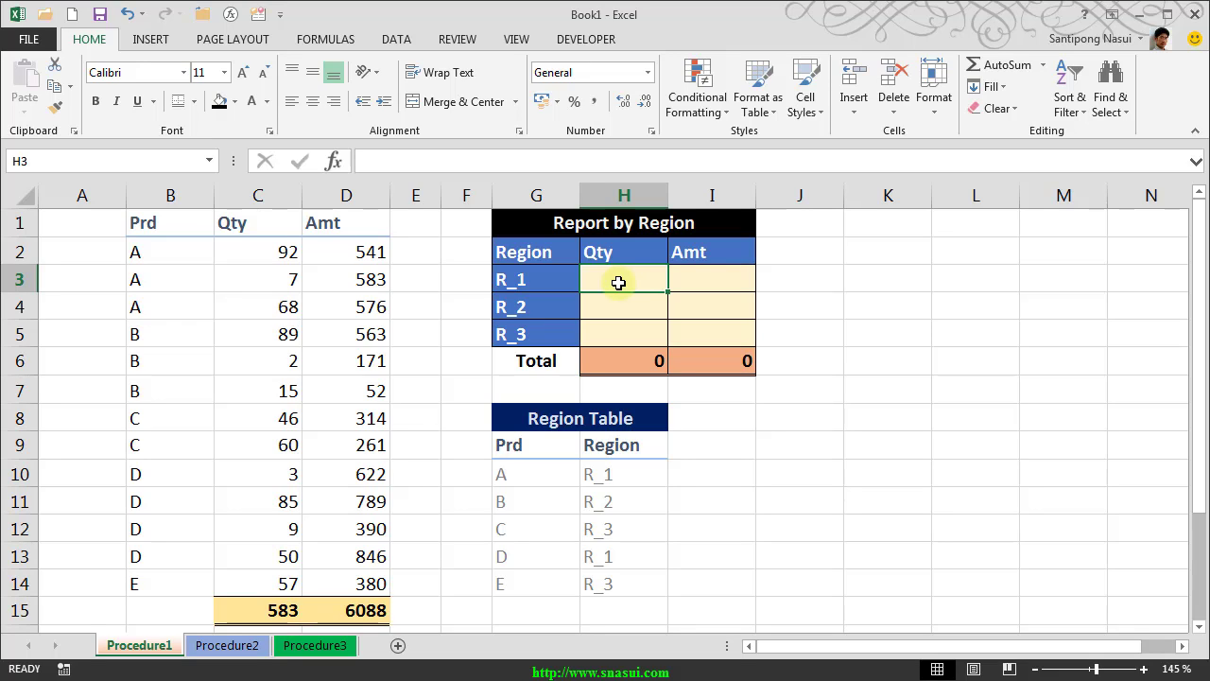
pyautogui.write('=')
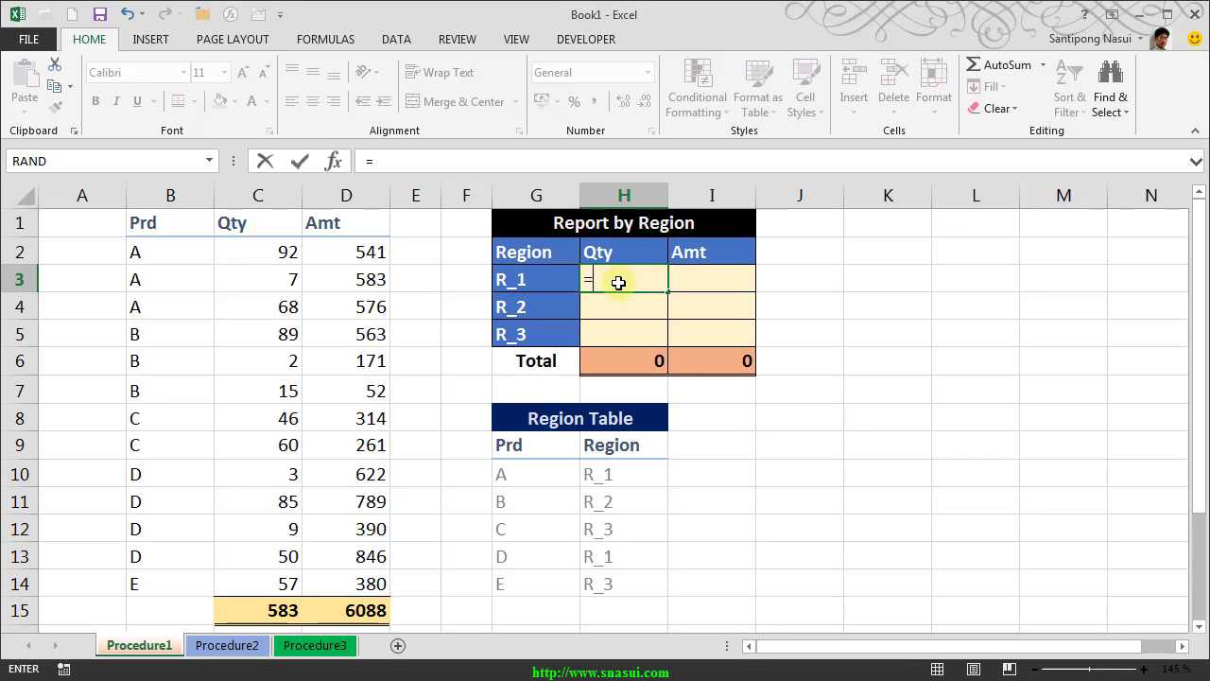
pyautogui.write('sumproduct(')
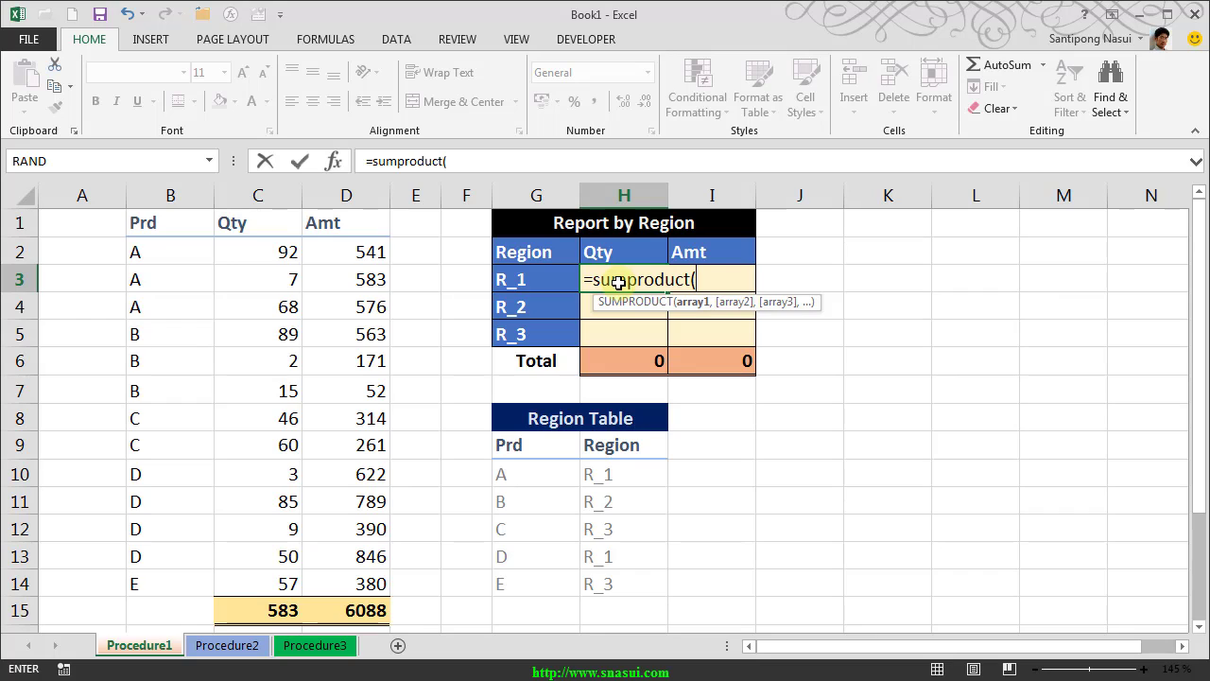
pyautogui.write('--(')
pyautogui.click(616, 473)
pyautogui.moveTo(616, 473); pyautogui.dragTo(609, 584)
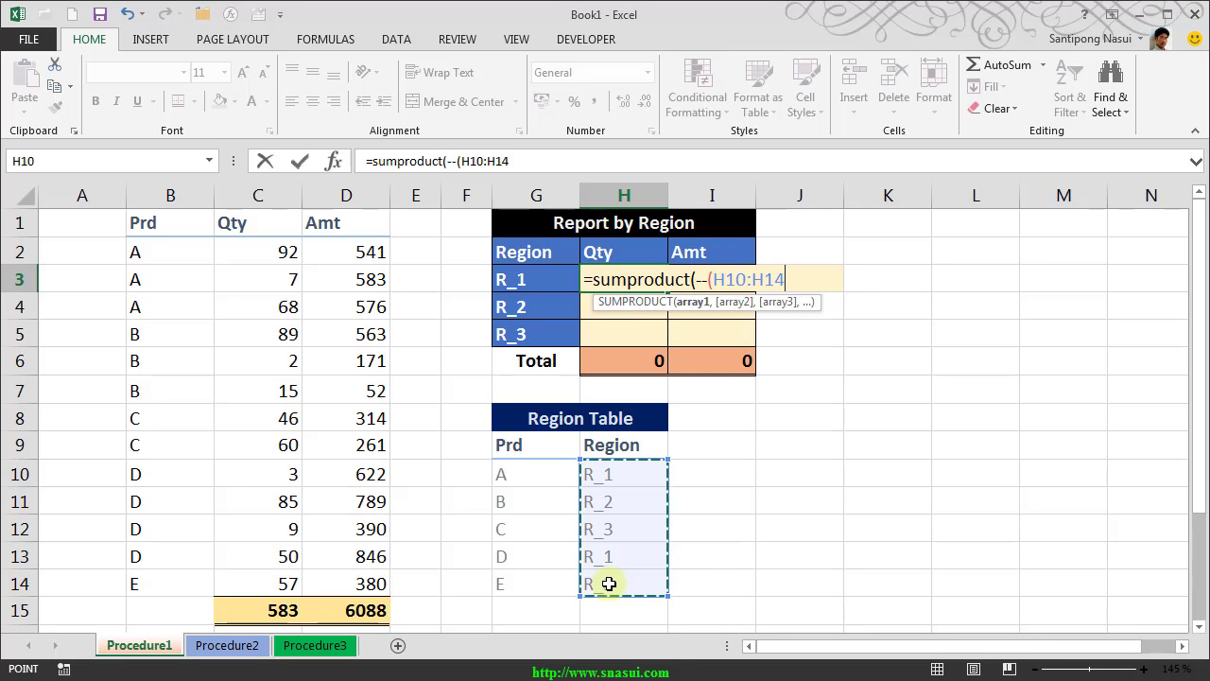
pyautogui.press('F4')
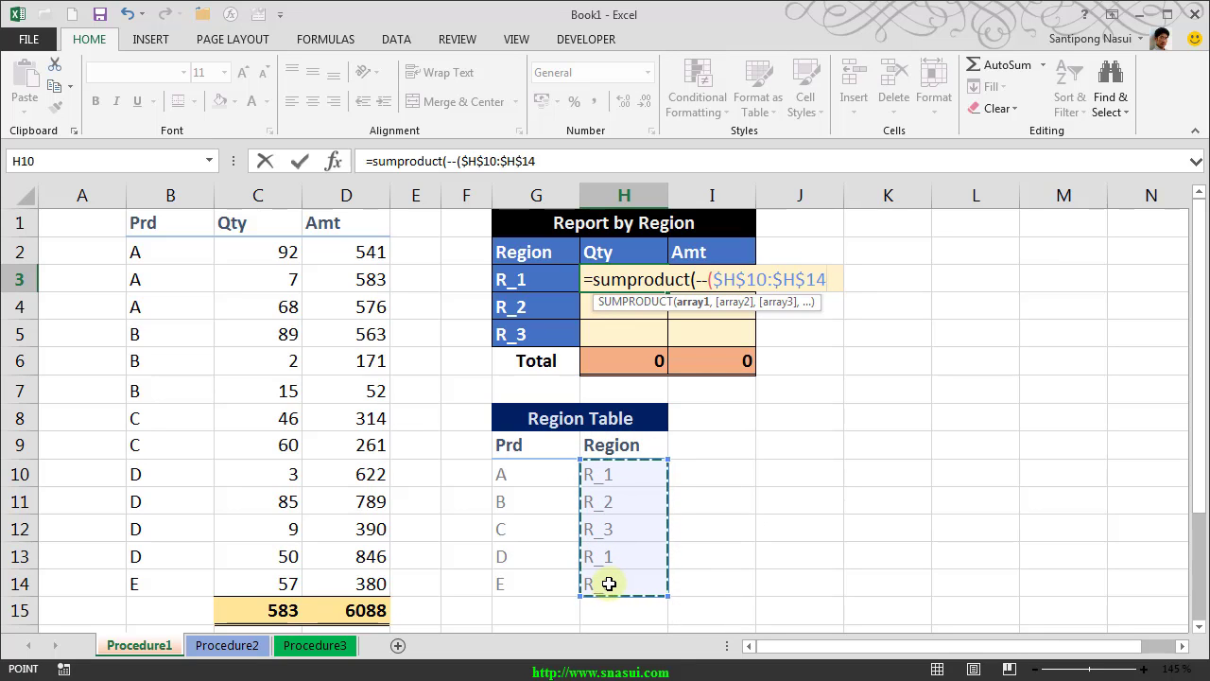
pyautogui.write('=')
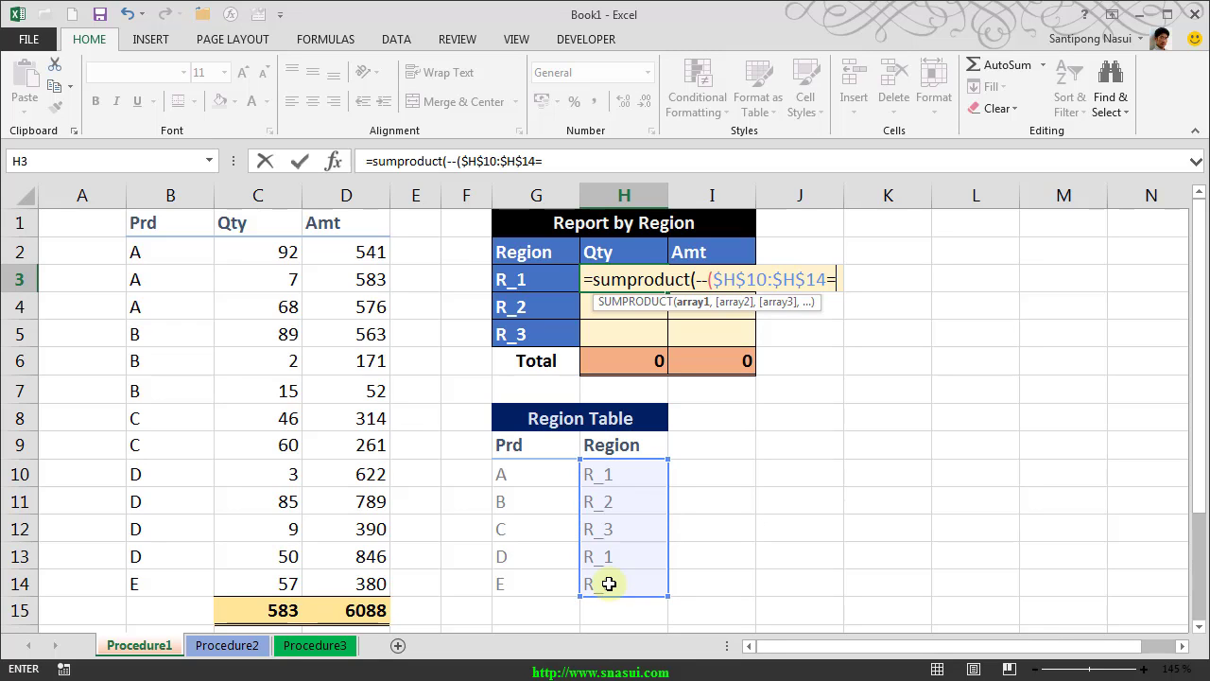
pyautogui.click(520, 280)
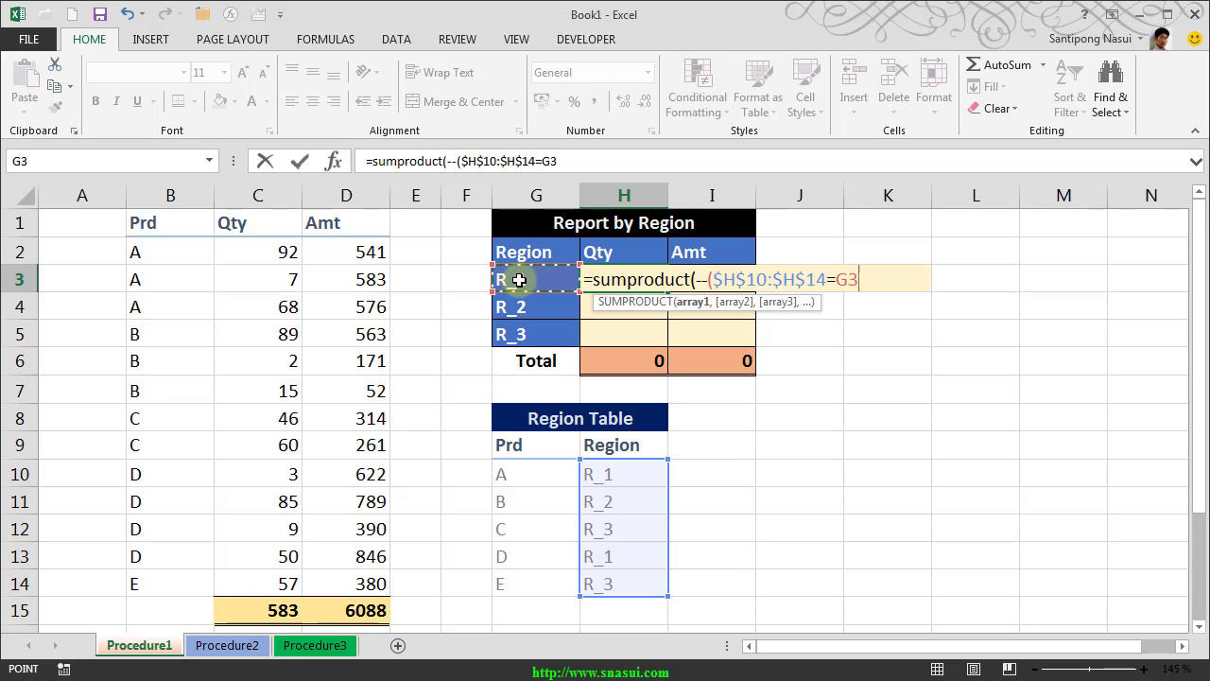
pyautogui.press('F4')
pyautogui.press('F4')
pyautogui.press('F4')
pyautogui.write('),')
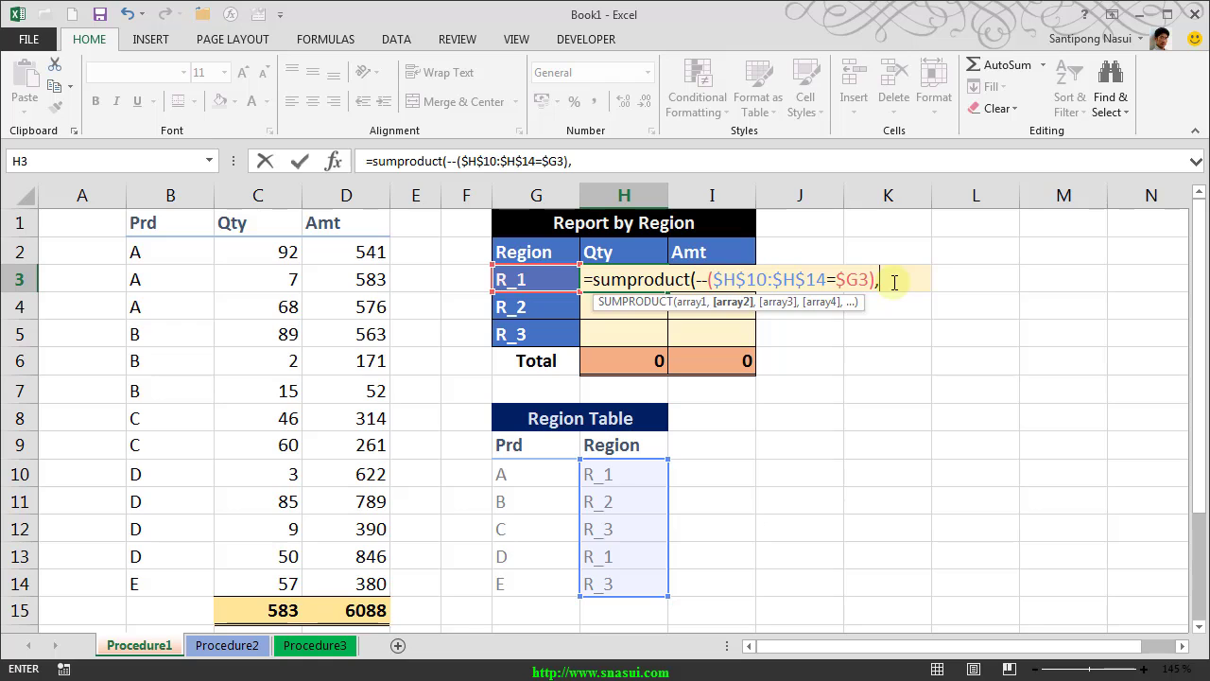
# Complete the H3 formula with SUMIF($B$2:$B$14,$G$10:$G$14,C$2:C$14) as the second array and enter it.
pyautogui.write('sumif(')
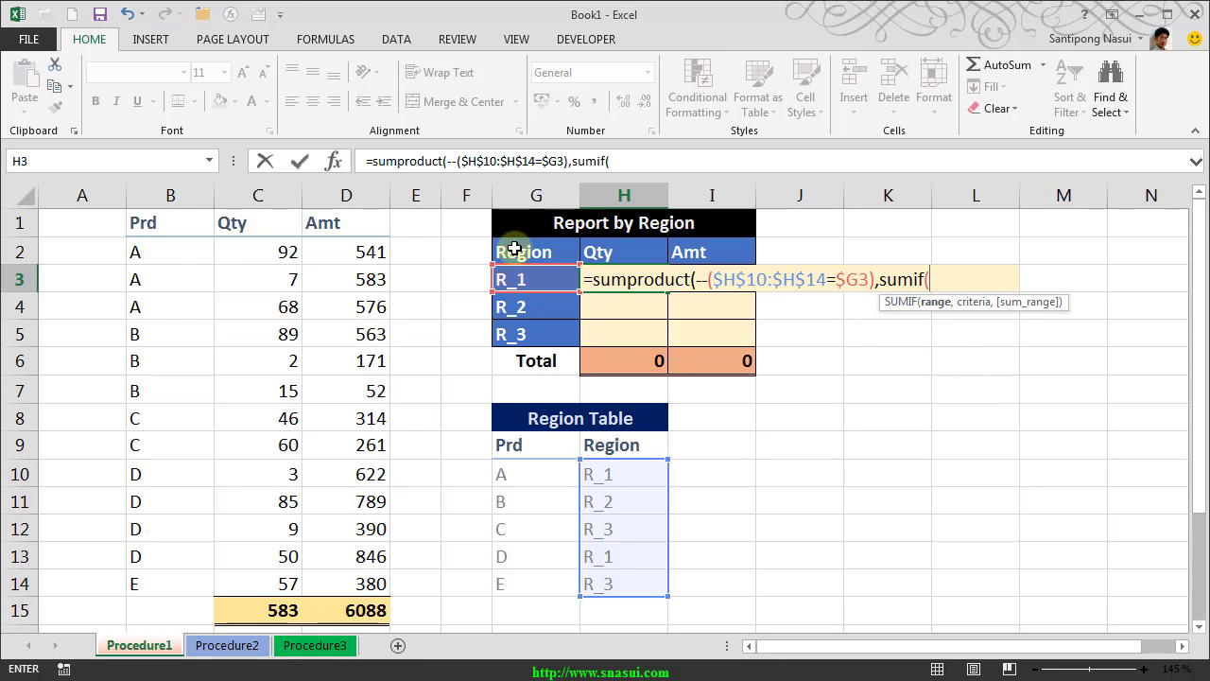
pyautogui.moveTo(162, 255); pyautogui.dragTo(124, 572)
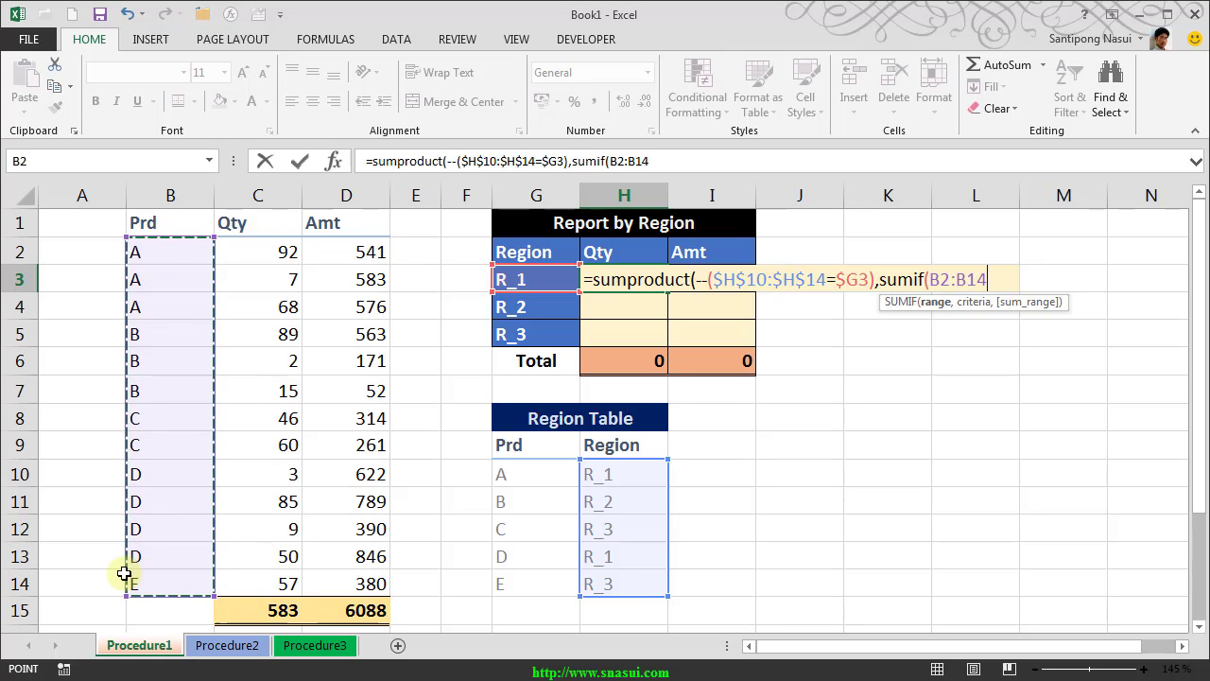
pyautogui.press('F4')
pyautogui.write(',')
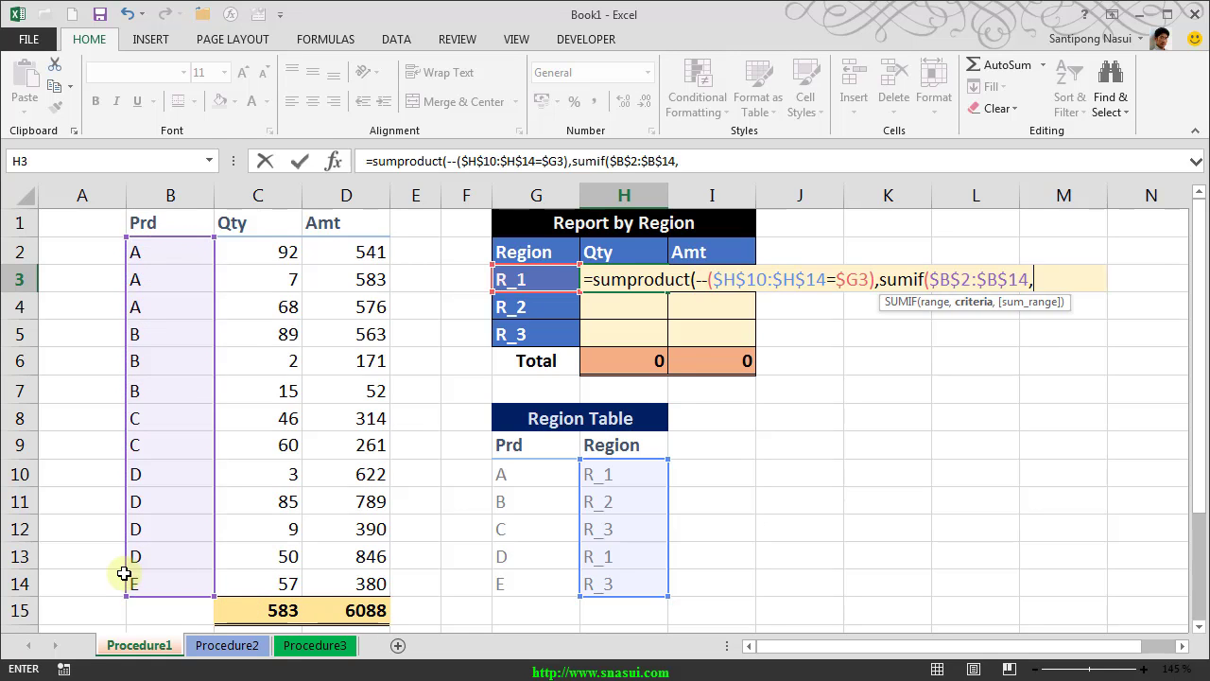
pyautogui.click(511, 475)
pyautogui.moveTo(512, 475); pyautogui.dragTo(504, 582)
pyautogui.press('F4')
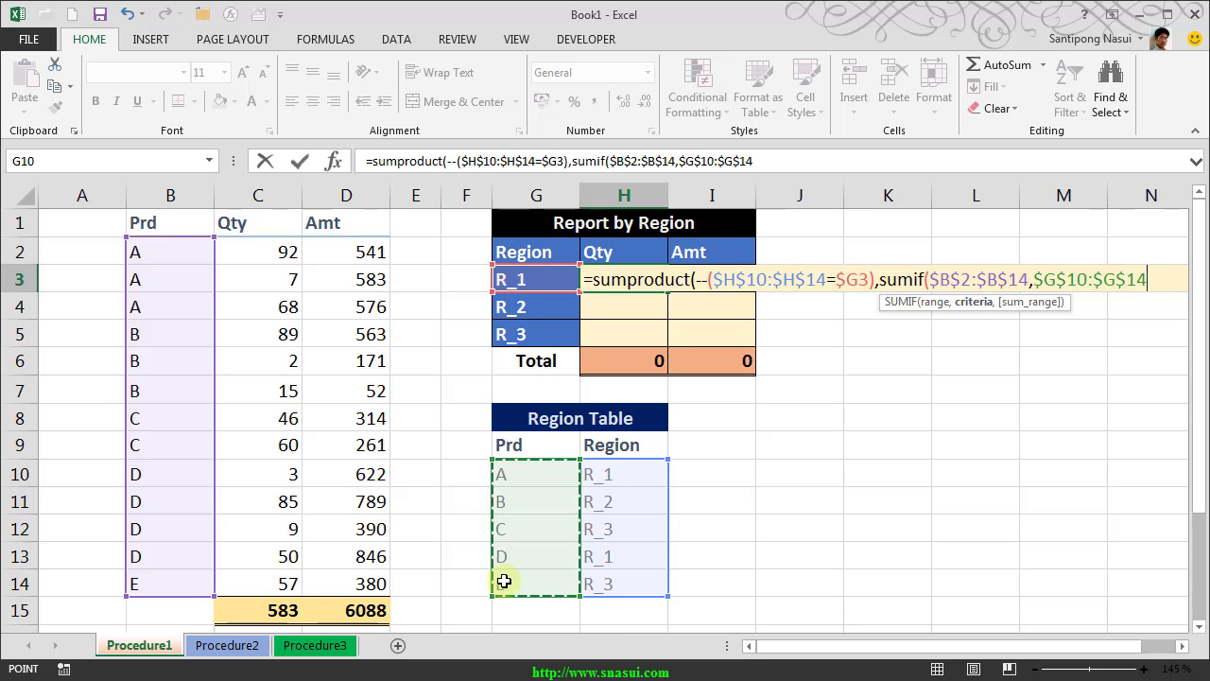
pyautogui.write(',')
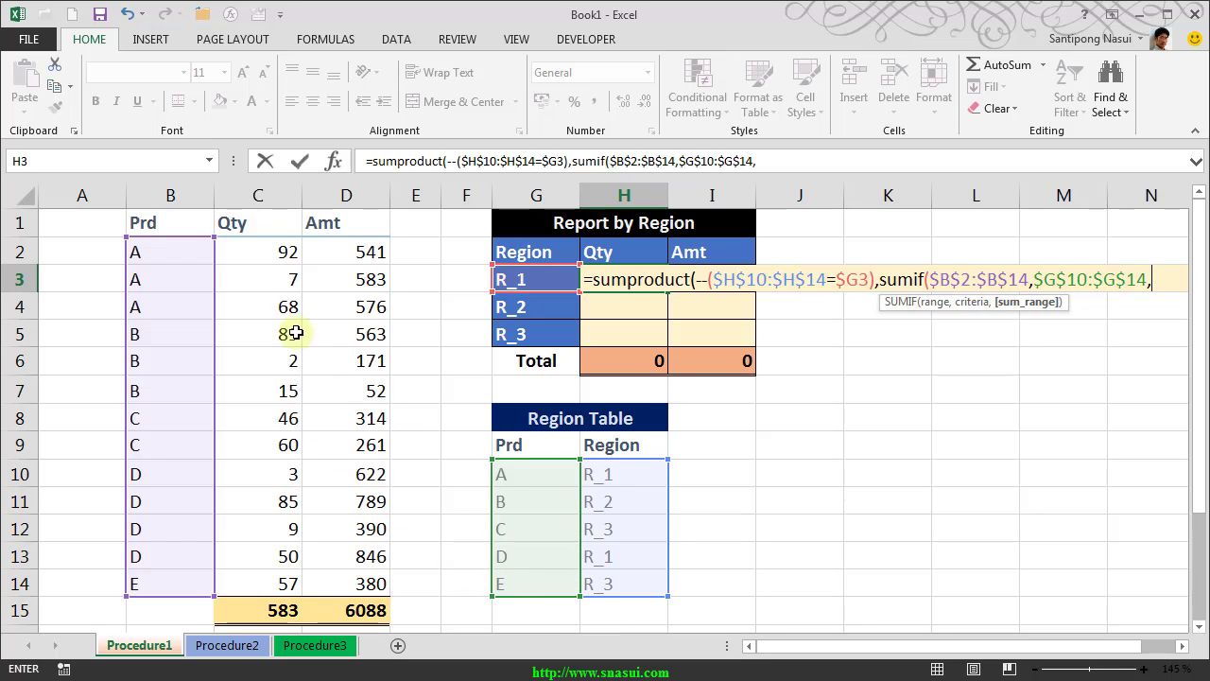
pyautogui.moveTo(266, 249); pyautogui.dragTo(270, 582)
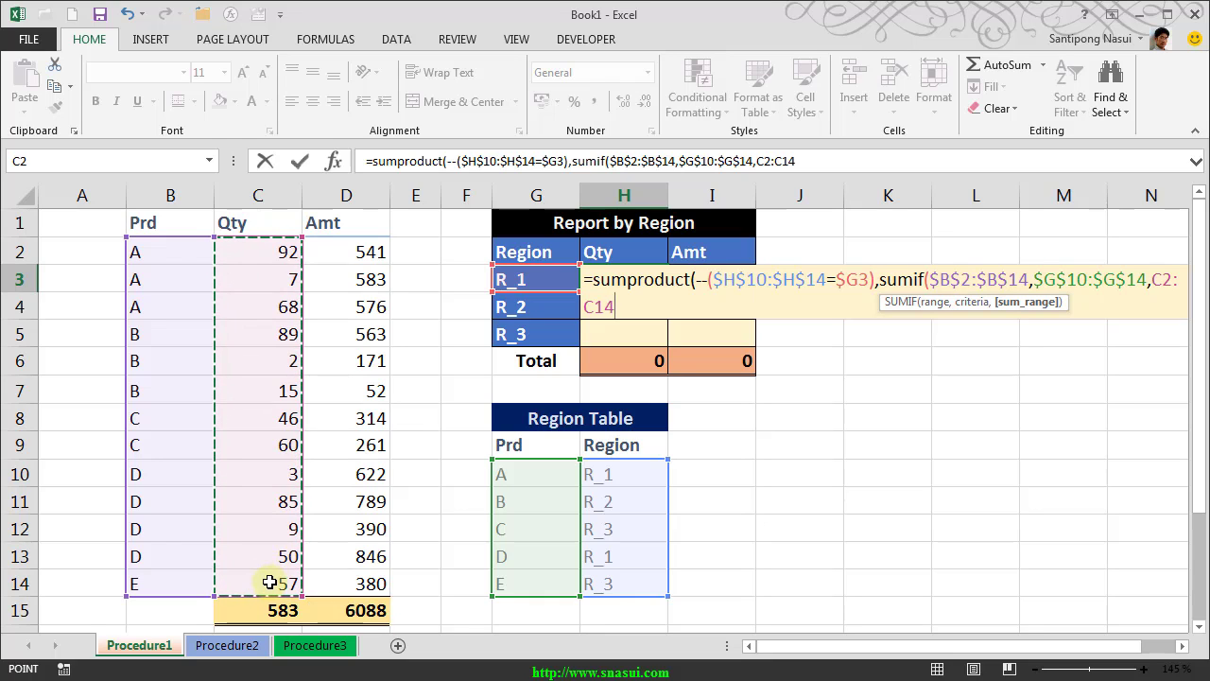
pyautogui.press('F4')
pyautogui.press('F4')
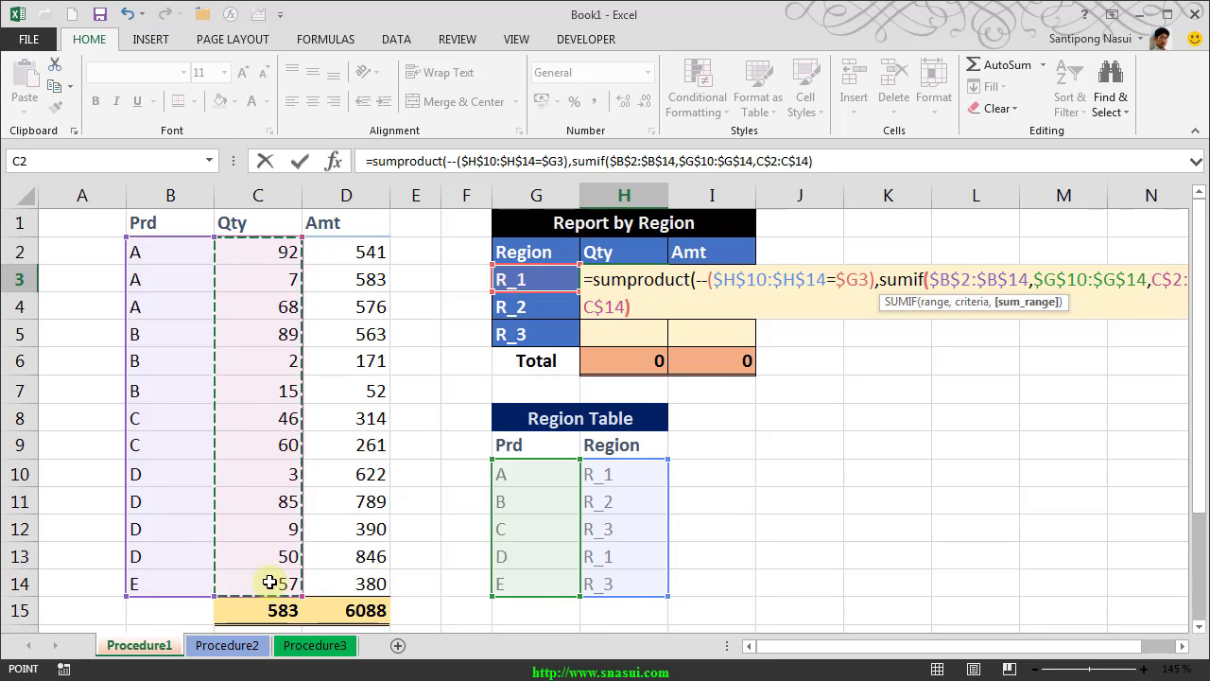
pyautogui.write('))')
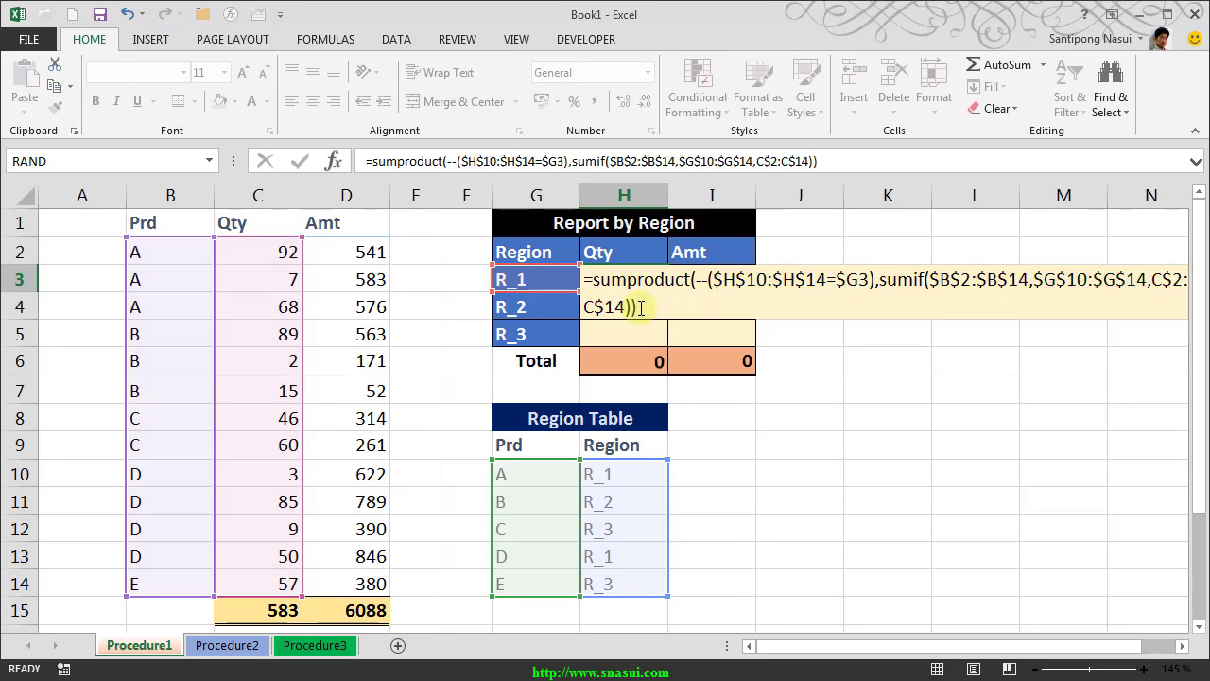
pyautogui.hotkey('ctrl', 'Return')
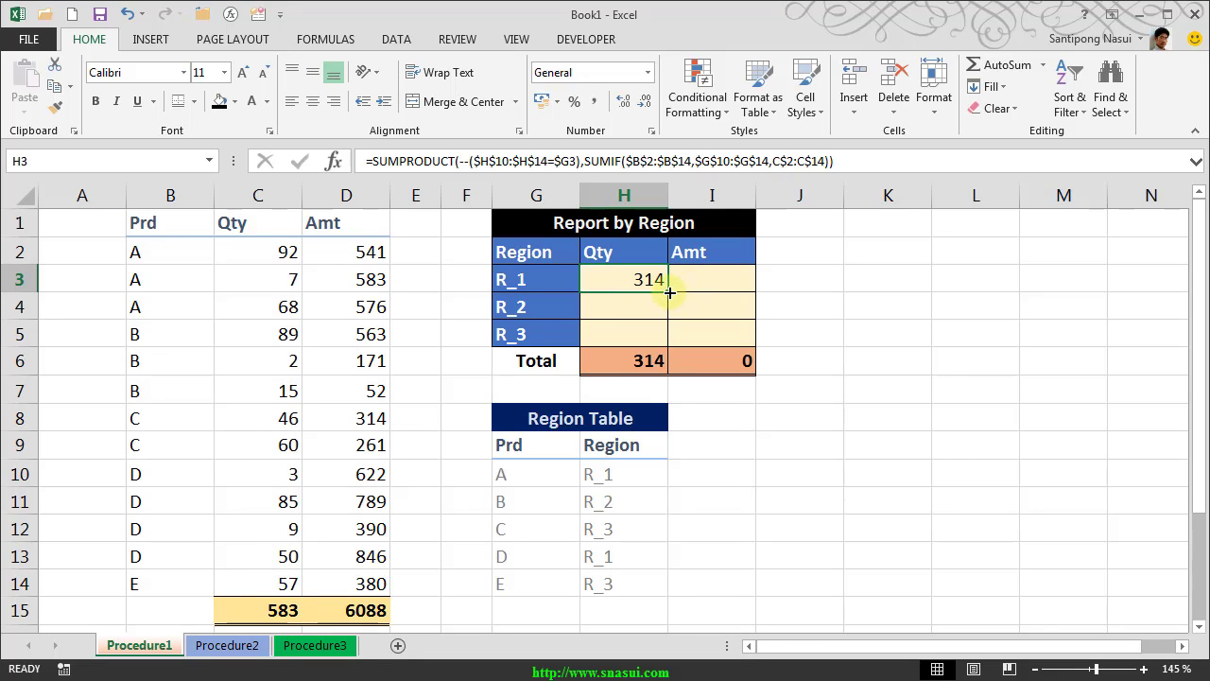
# Fill the H3 formula without formatting across H3:I5 of the region report, and select H4 to check its formula.
pyautogui.moveTo(670, 293); pyautogui.dragTo(749, 345)
pyautogui.click(754, 373)
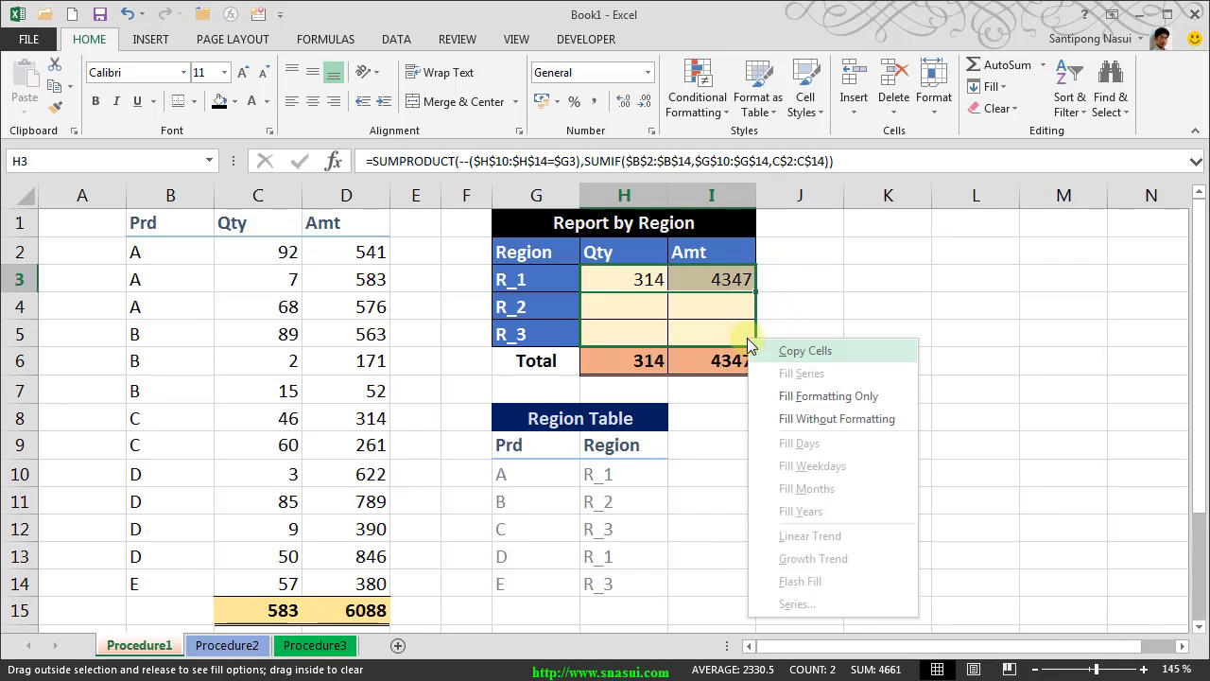
pyautogui.click(783, 414)
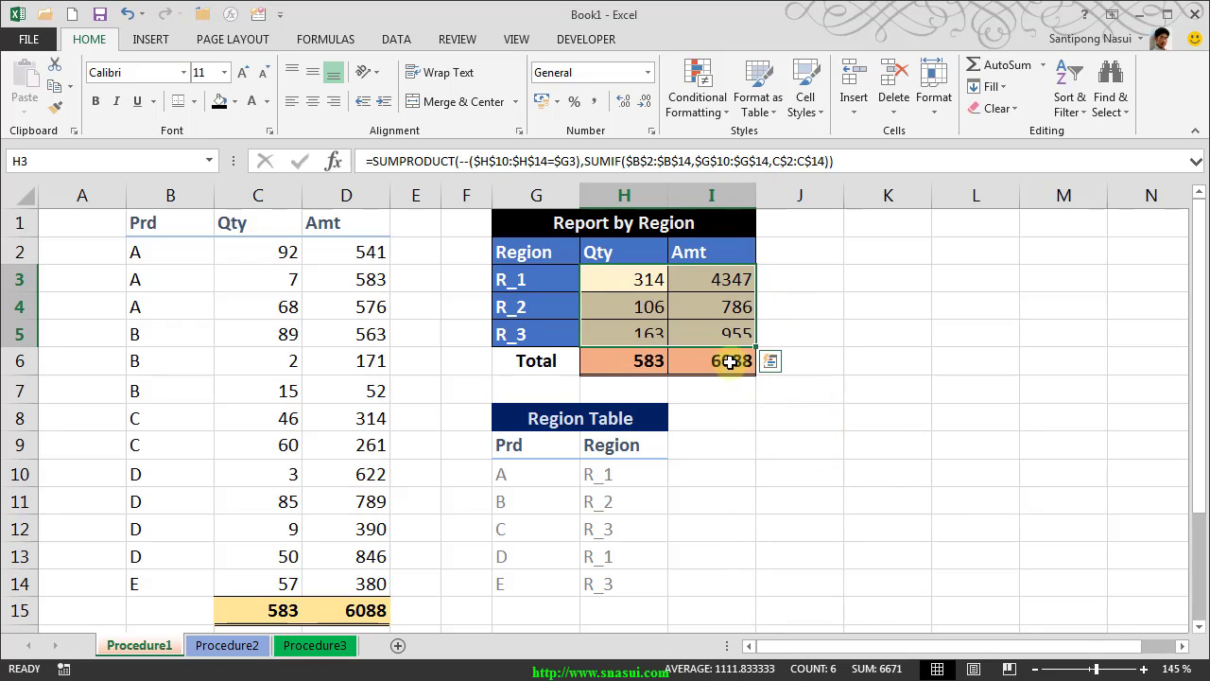
pyautogui.click(632, 305)
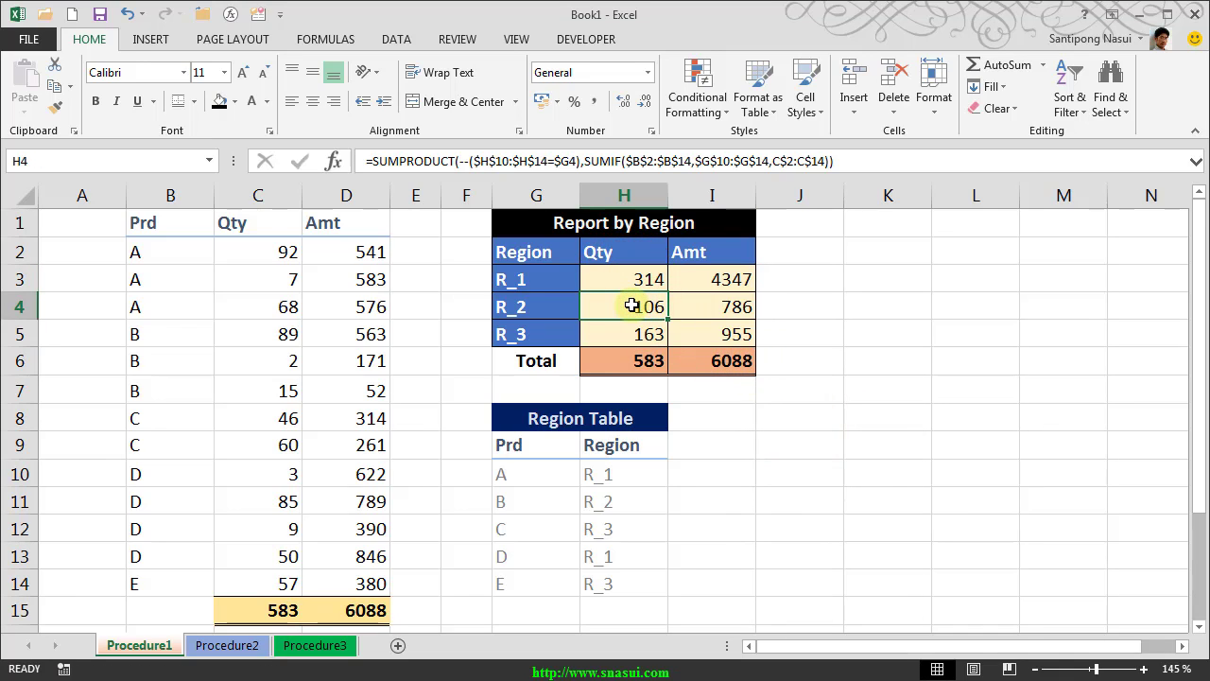